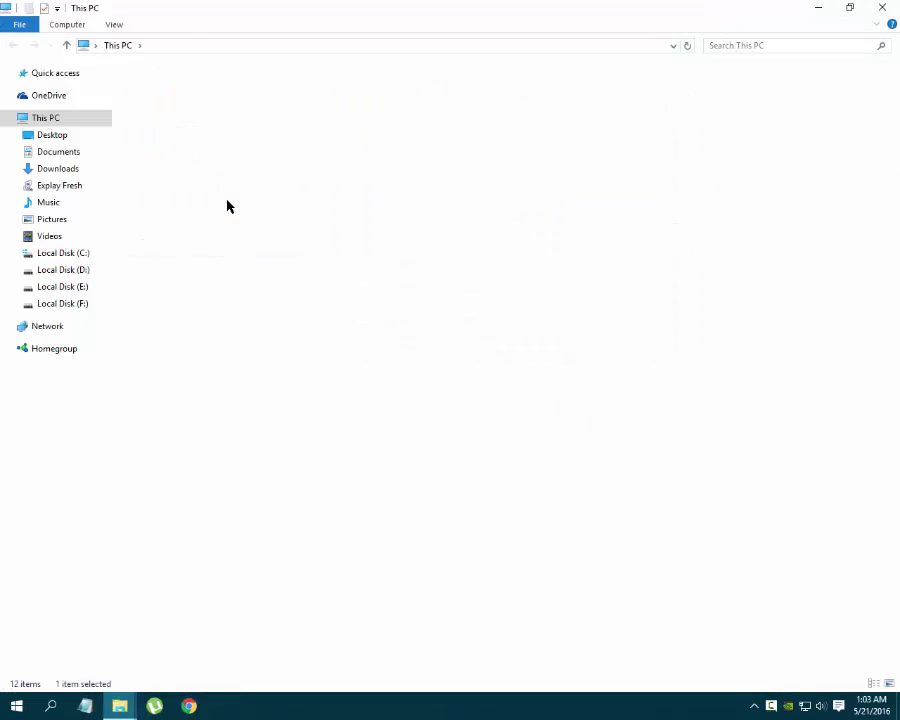
# Browse to the phone's sdcard1\Android\obb folder and view the two OBB files inside com.rockstargames.gtasa
pyautogui.click(176, 80)
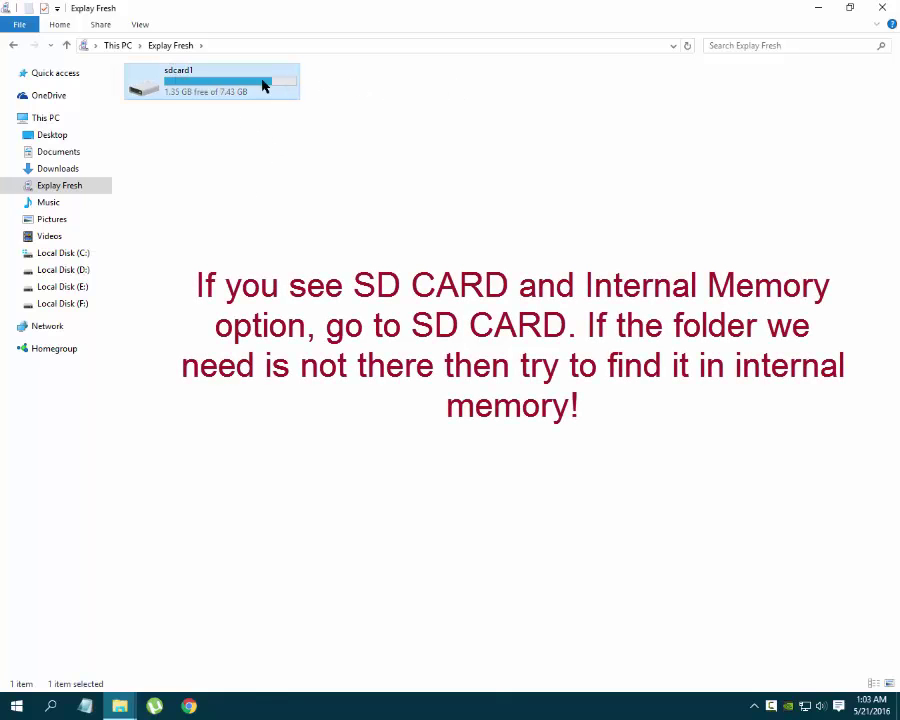
pyautogui.doubleClick(195, 96)
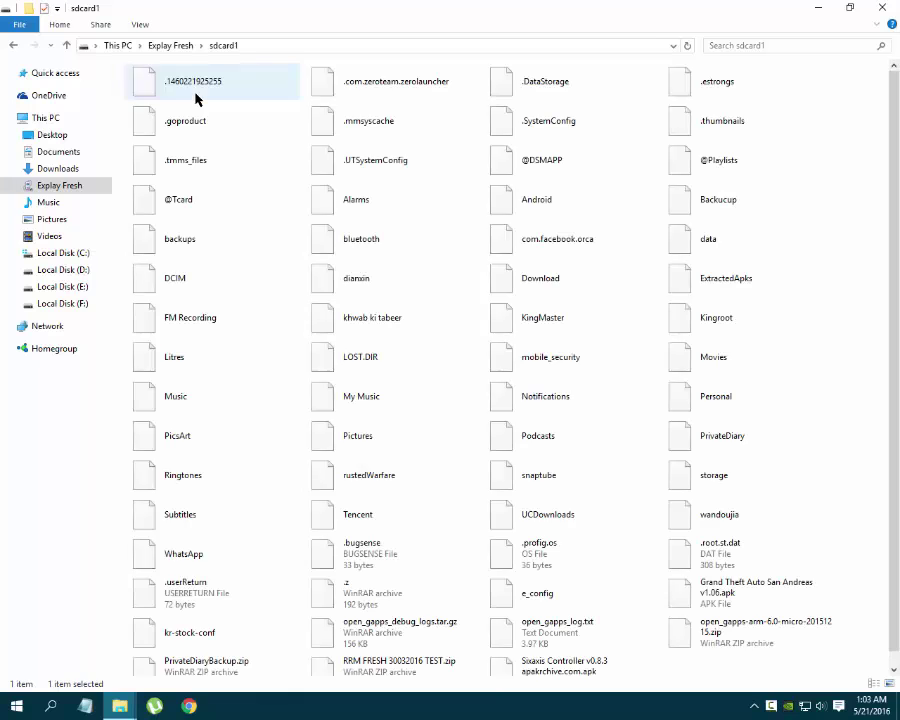
pyautogui.doubleClick(518, 204)
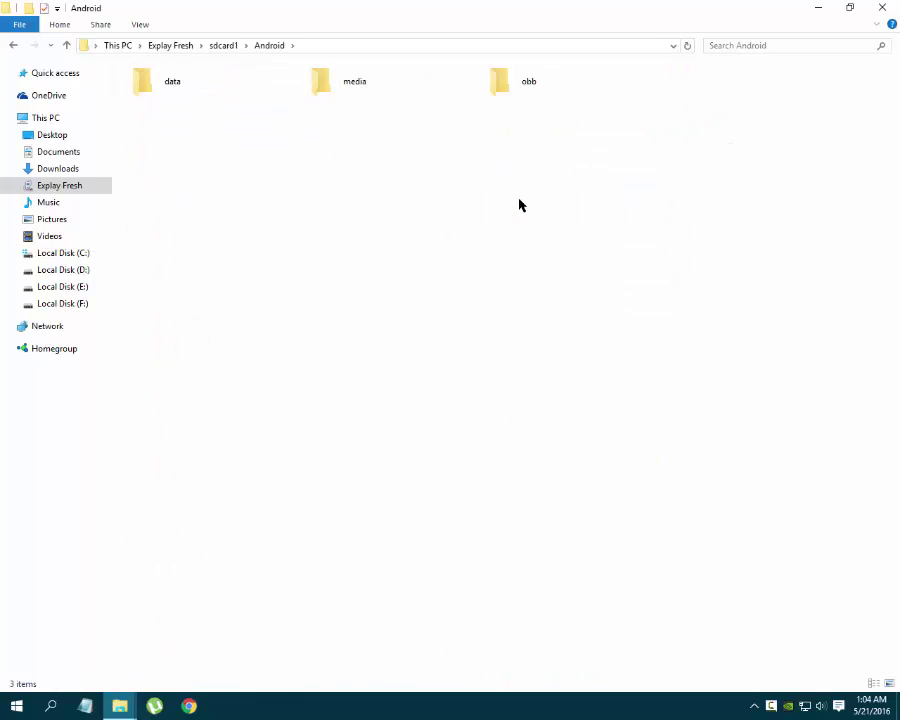
pyautogui.doubleClick(506, 92)
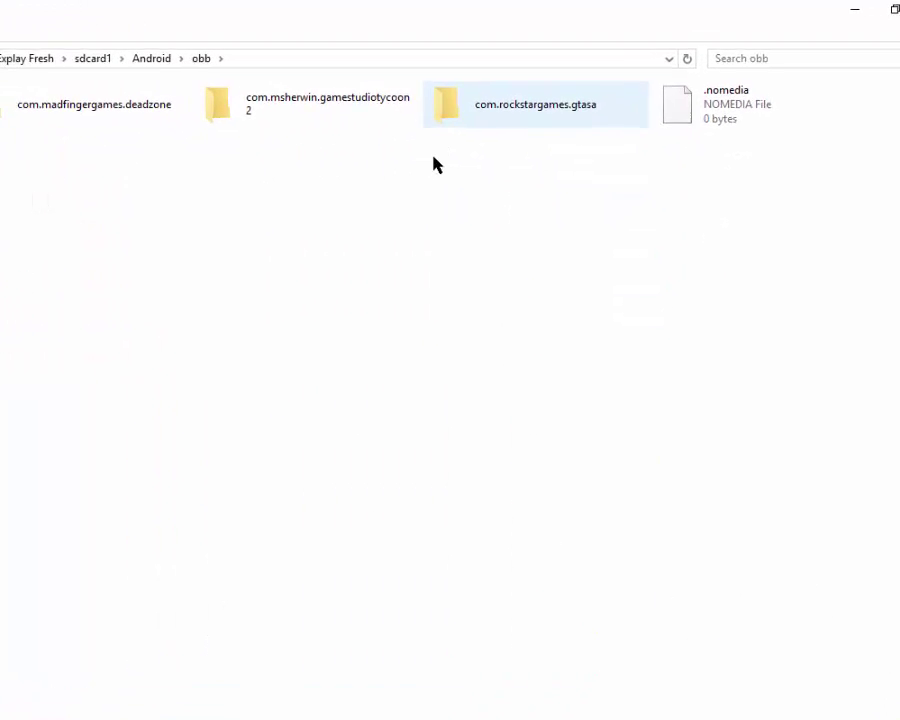
pyautogui.moveTo(600, 172)
pyautogui.mouseDown()
pyautogui.moveTo(480, 157)
pyautogui.moveTo(420, 119)
pyautogui.mouseUp()
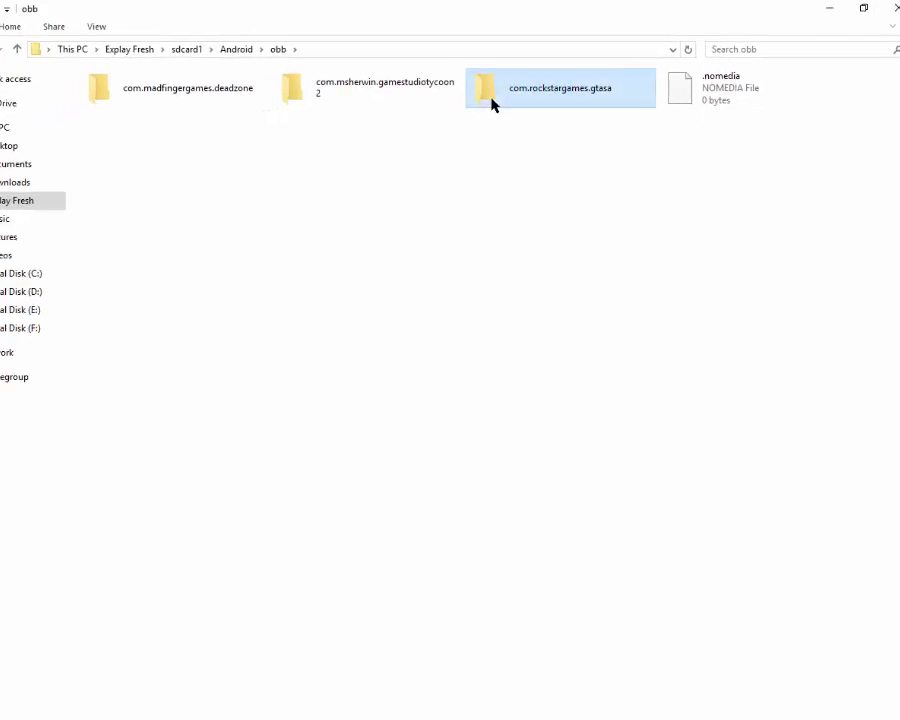
pyautogui.doubleClick(430, 132)
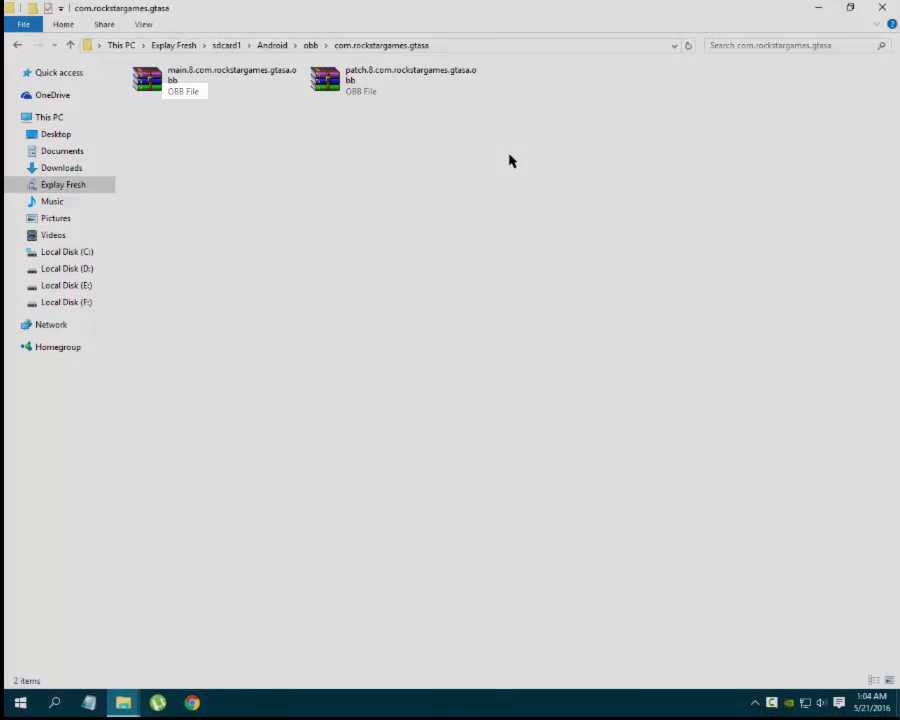
pyautogui.moveTo(503, 150); pyautogui.dragTo(176, 84)
pyautogui.click(297, 74)
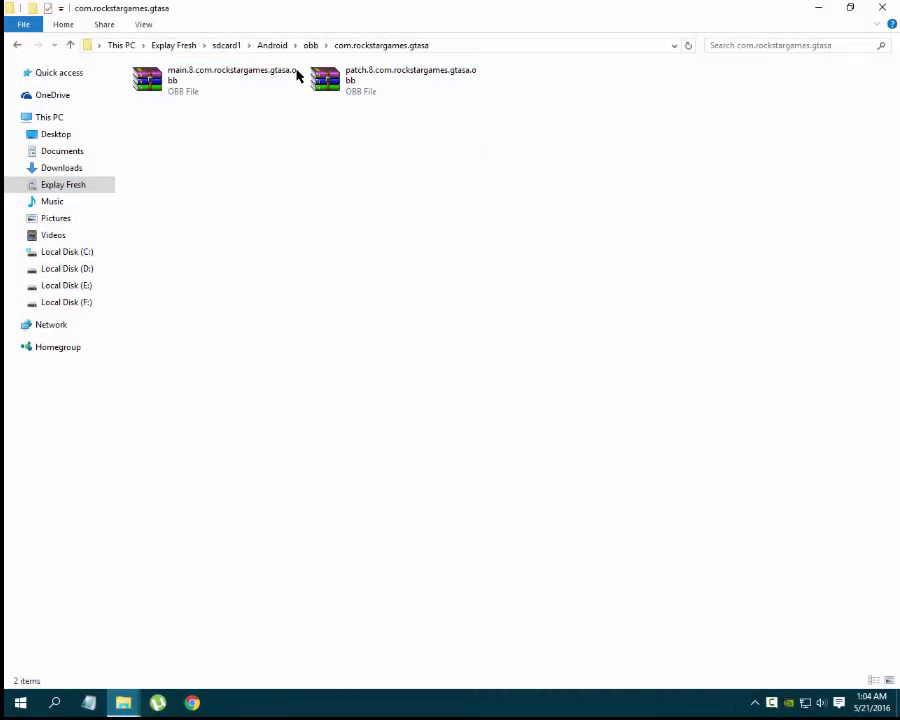
# Back in the obb folder, copy the com.rockstargames.gtasa folder
pyautogui.click(306, 46)
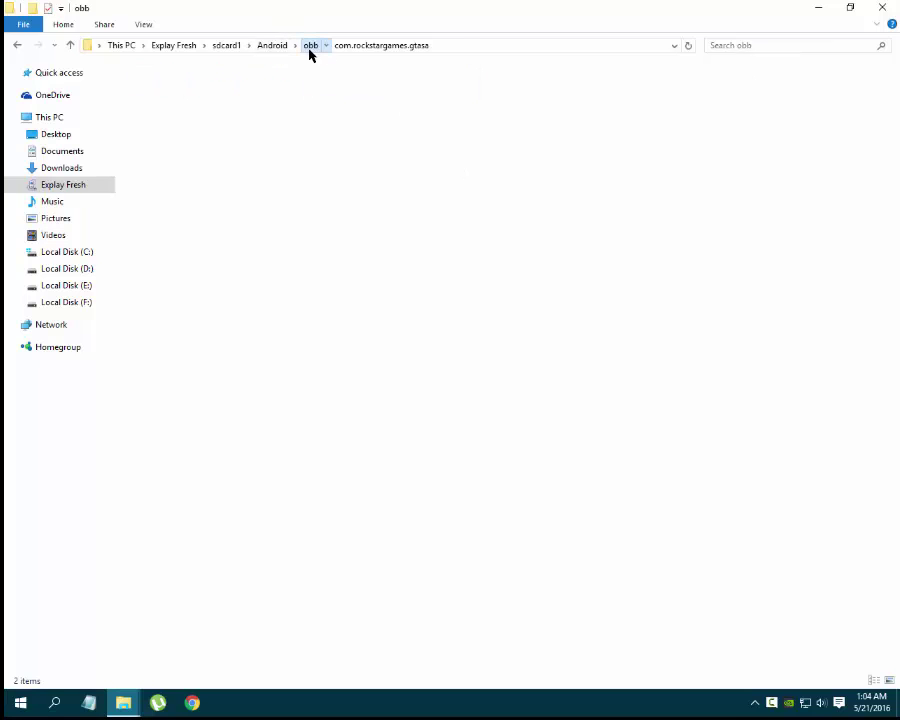
pyautogui.rightClick(518, 80)
pyautogui.click(552, 190)
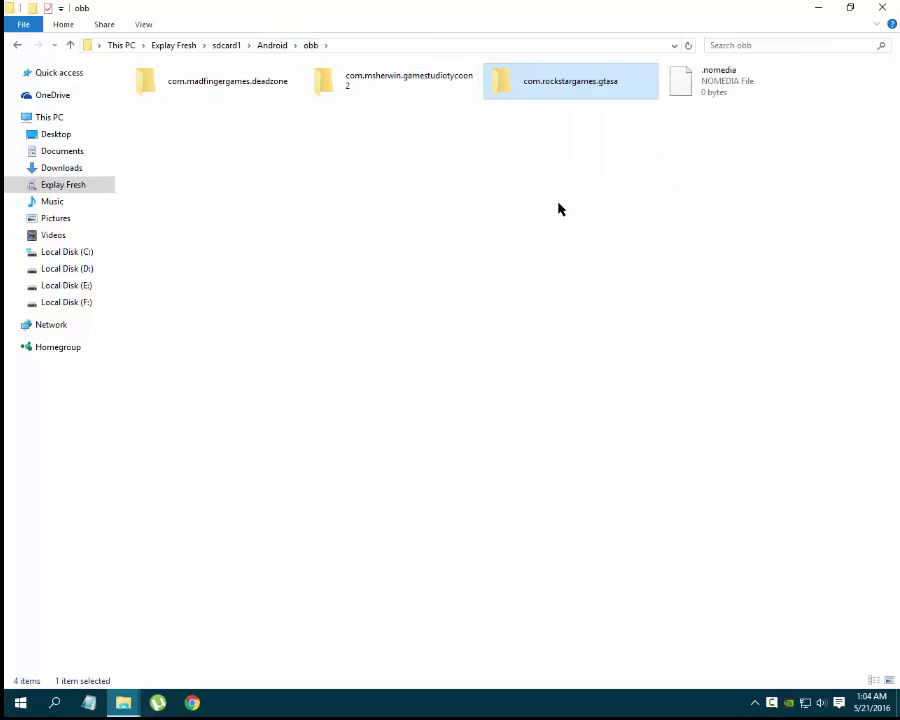
pyautogui.click(558, 207)
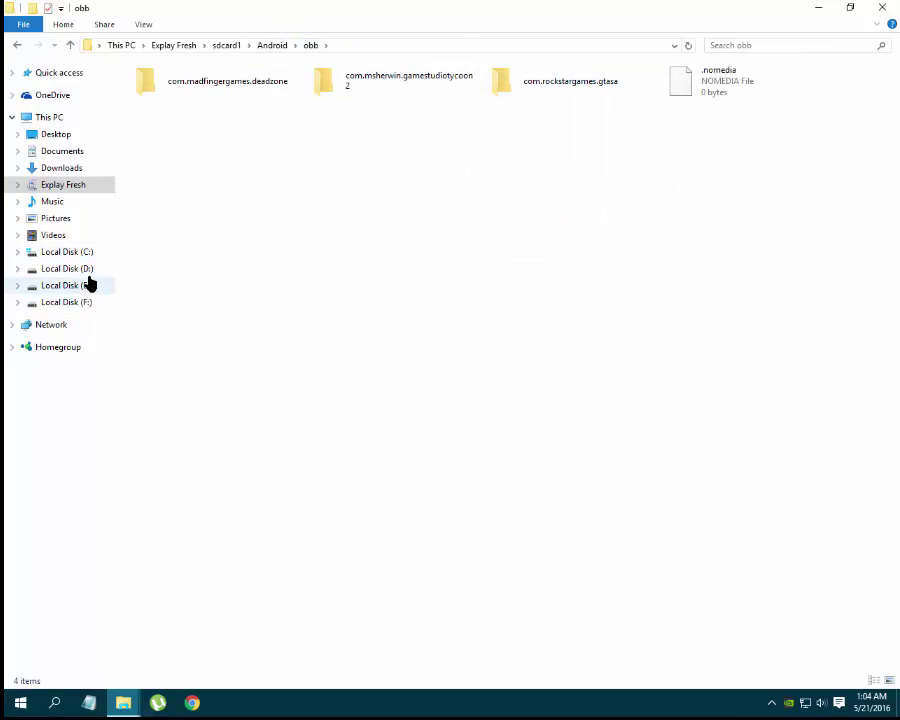
# Look over Local Disks C: through F: in This PC
pyautogui.click(44, 118)
pyautogui.click(416, 245)
pyautogui.click(580, 200)
pyautogui.click(750, 207)
pyautogui.click(247, 247)
pyautogui.click(562, 228)
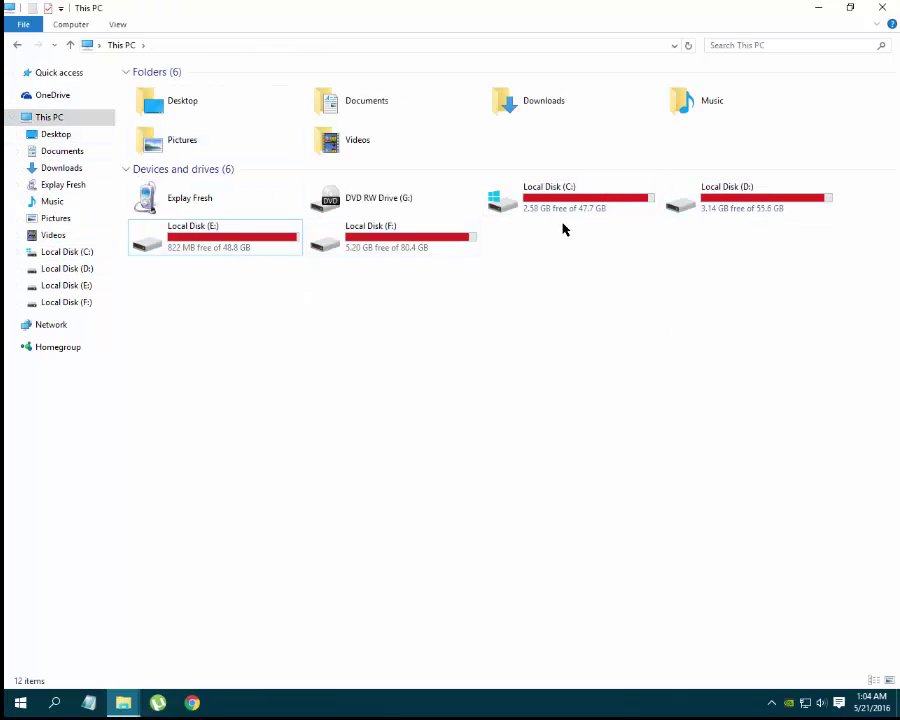
pyautogui.click(765, 212)
pyautogui.click(580, 268)
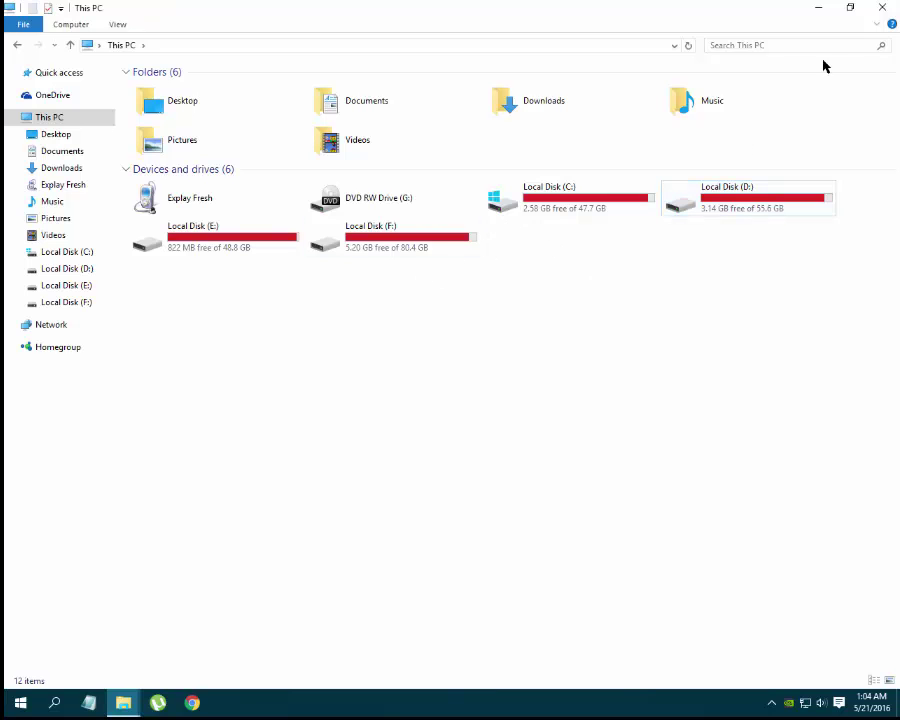
# Return to the GTA San Andreas v1.06 Android folder, open com.rockstargames.gtasa and select the main.8 OBB
pyautogui.click(882, 8)
pyautogui.click(128, 700)
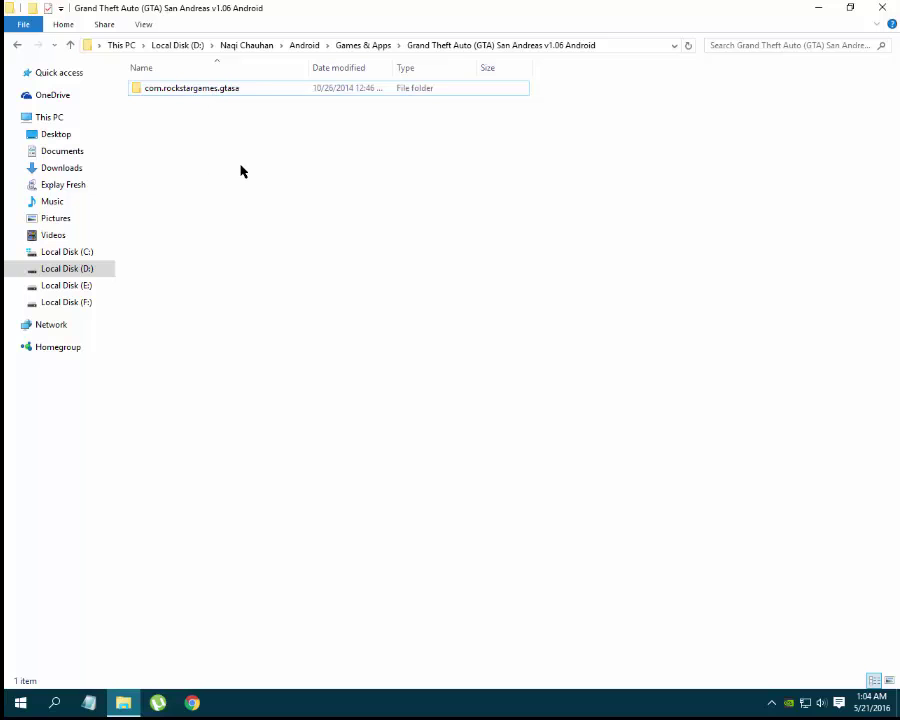
pyautogui.doubleClick(169, 95)
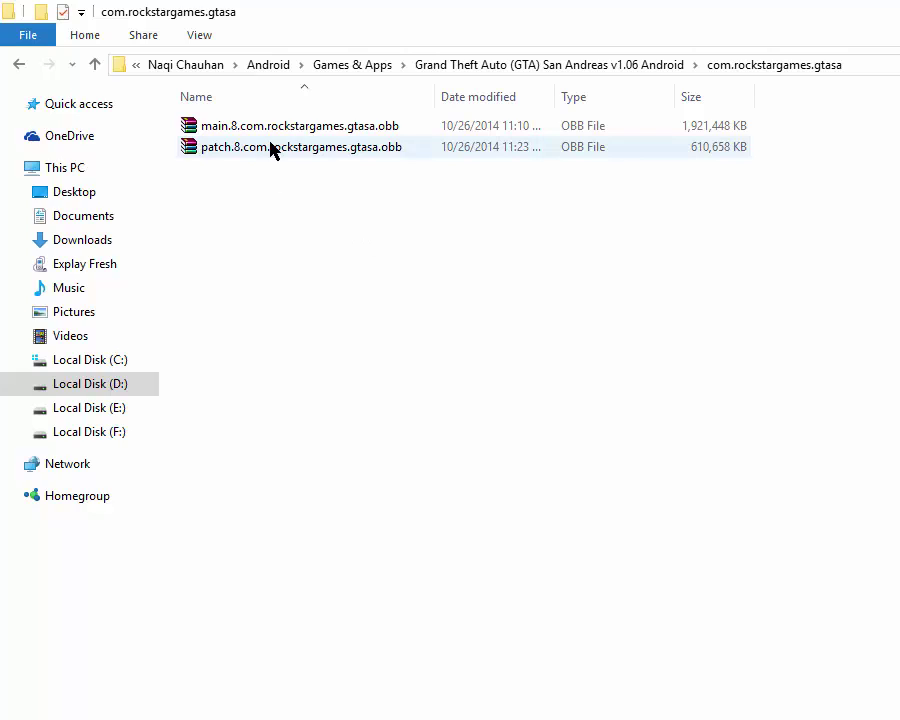
pyautogui.click(428, 133)
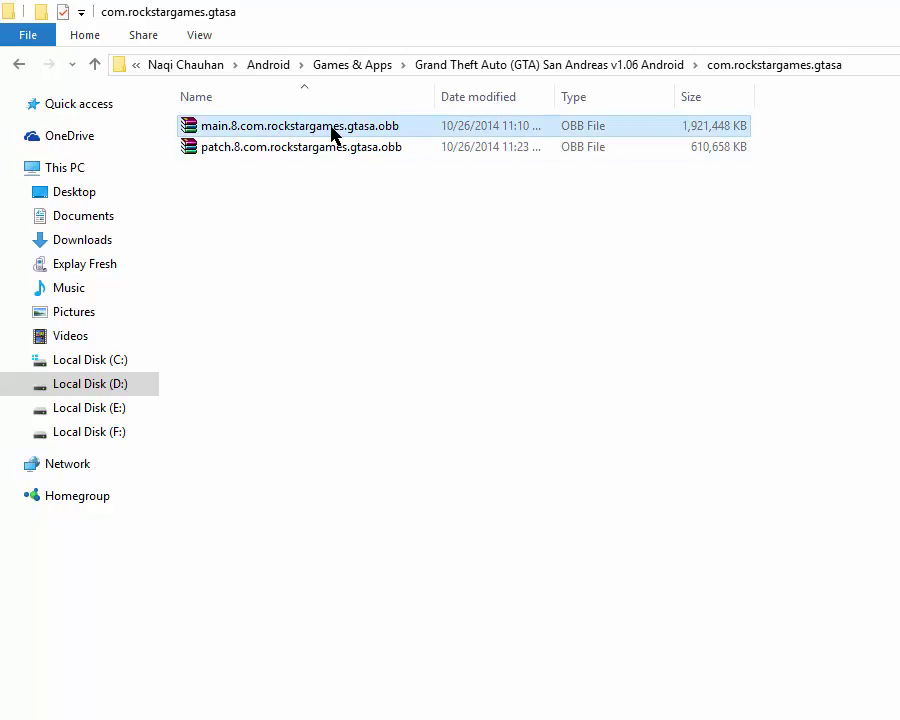
# Start choosing an app for the main.8 OBB, ticking always use it for .obb files, and list more apps
pyautogui.rightClick(300, 131)
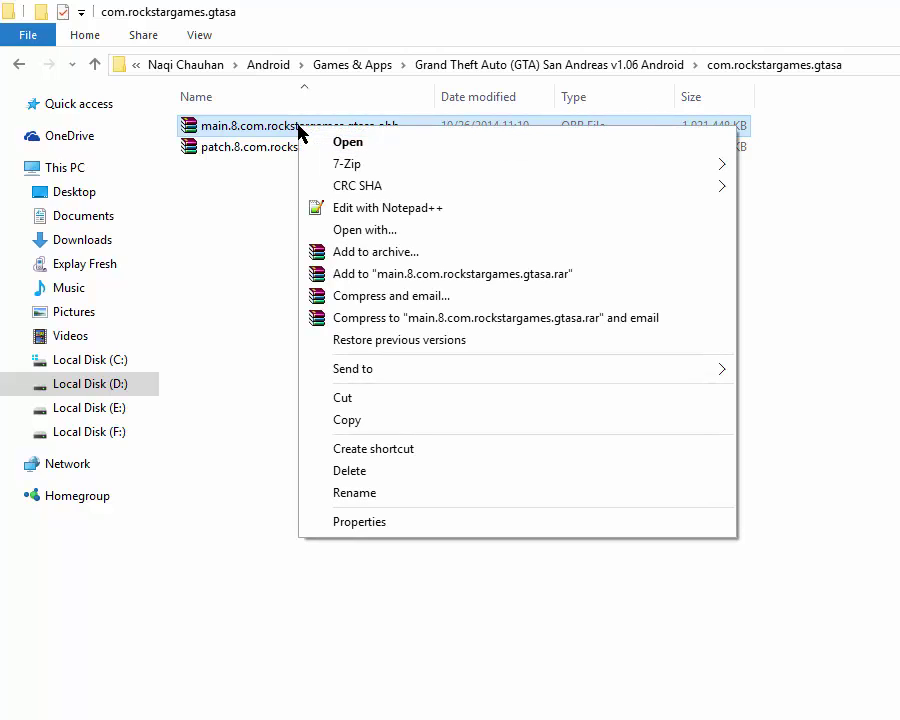
pyautogui.click(390, 233)
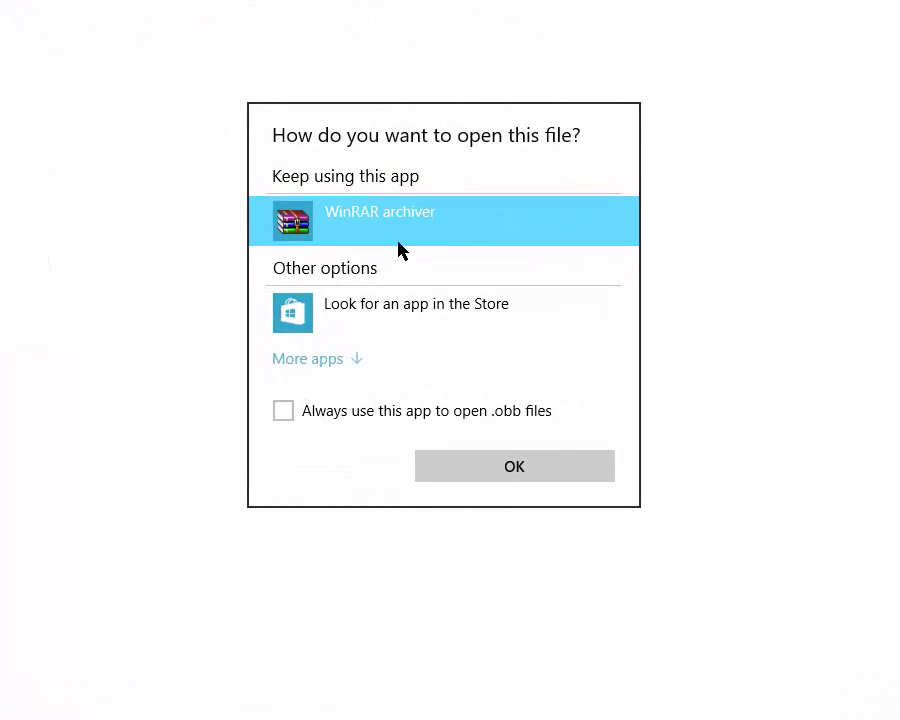
pyautogui.click(283, 412)
pyautogui.click(312, 362)
pyautogui.scroll(-8, 418, 362)
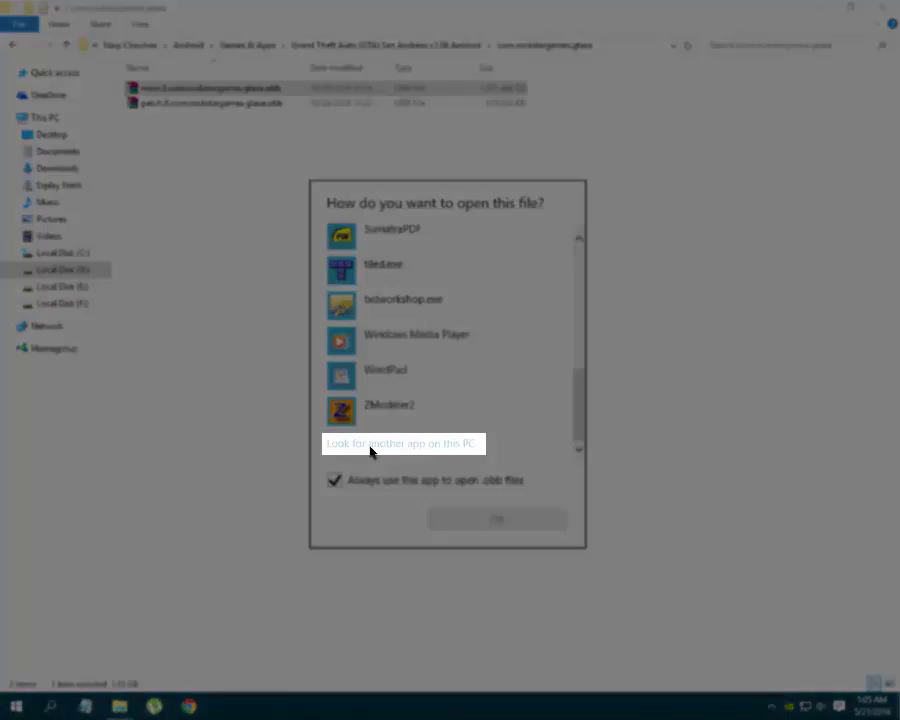
# Pick WinRAR.exe from the Program Files\WinRAR folder to open the main.8 OBB file
pyautogui.click(368, 444)
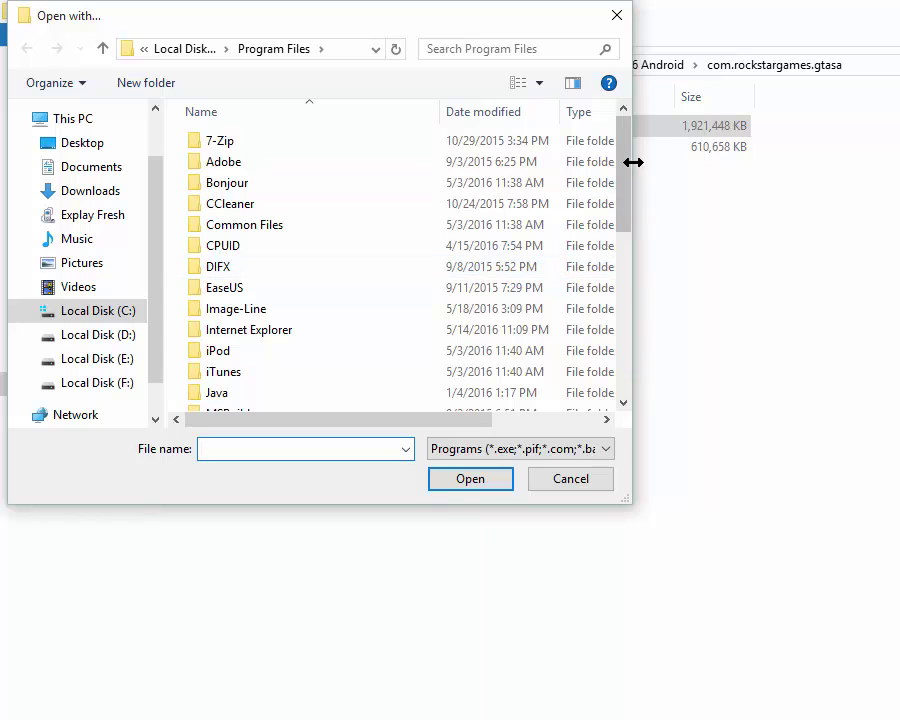
pyautogui.moveTo(623, 160); pyautogui.dragTo(620, 350)
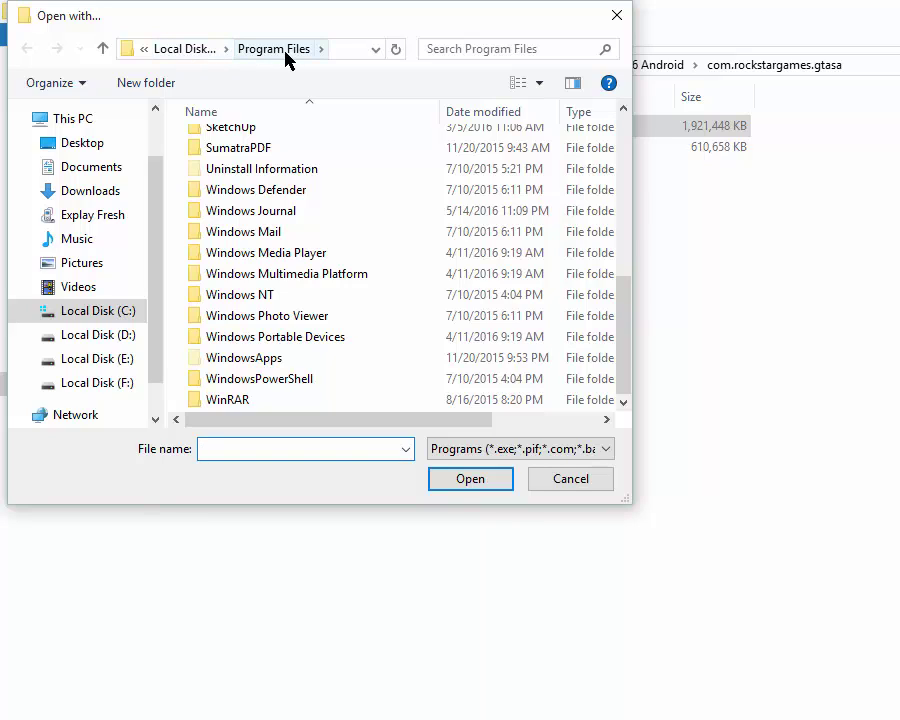
pyautogui.doubleClick(212, 399)
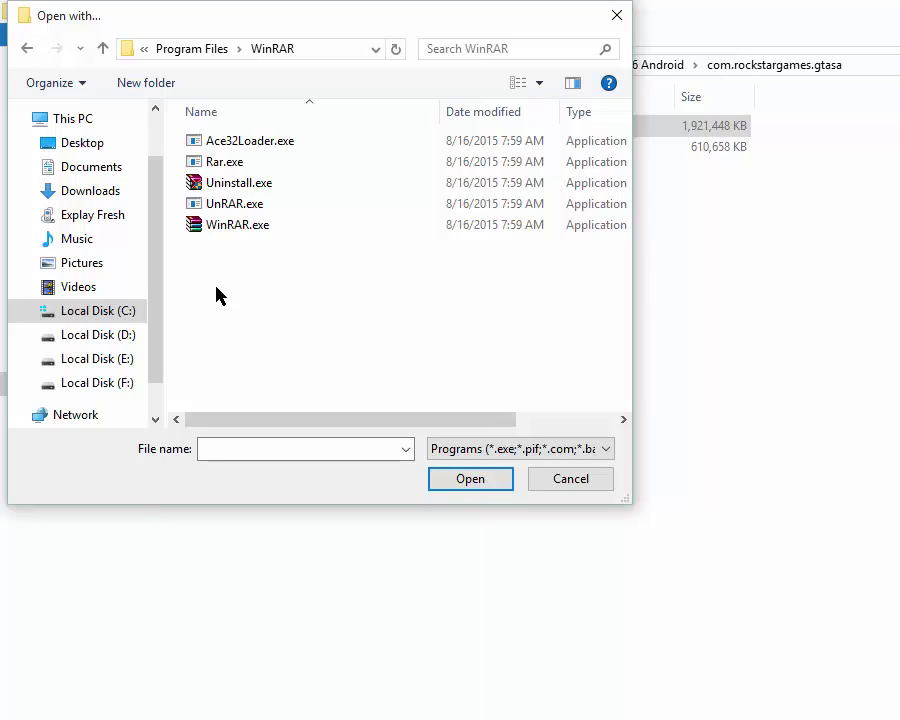
pyautogui.click(240, 228)
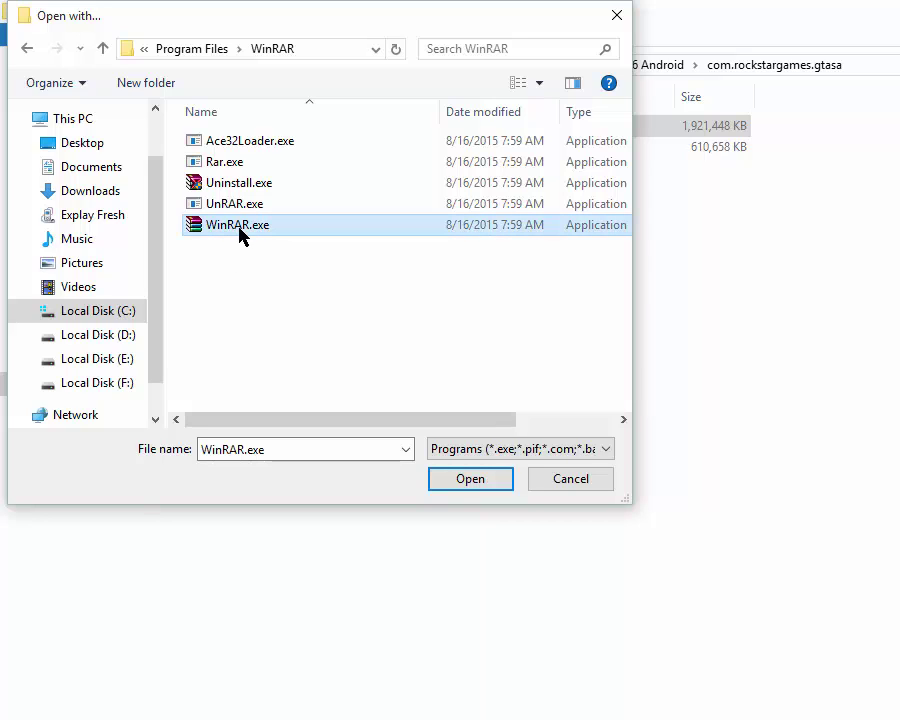
pyautogui.click(489, 490)
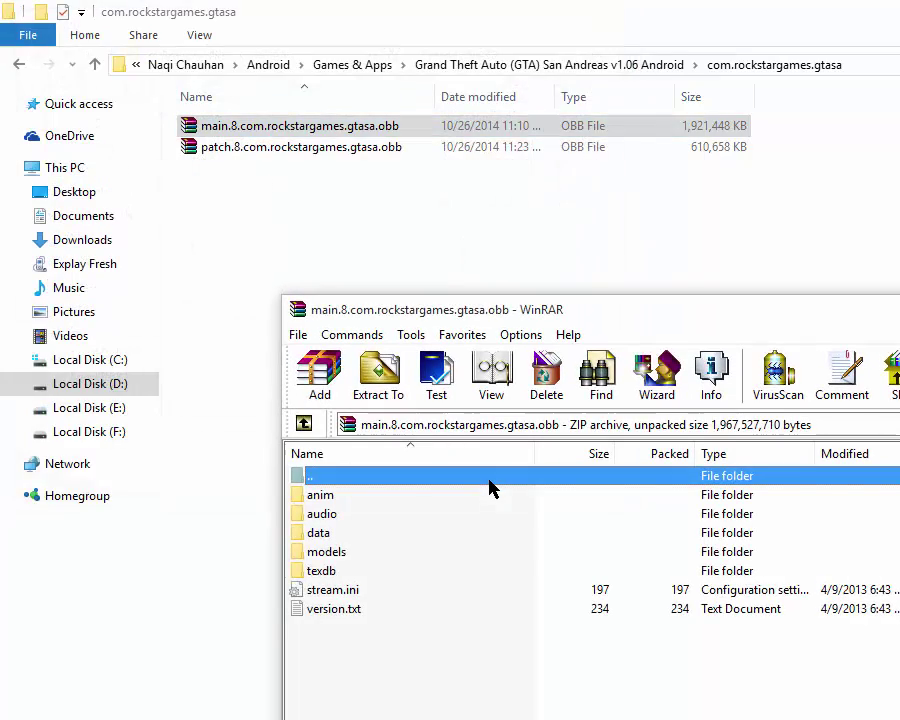
# Close and reopen the main.8 OBB in WinRAR to confirm its contents, then close it and reselect the file
pyautogui.hotkey('alt', 'F4')
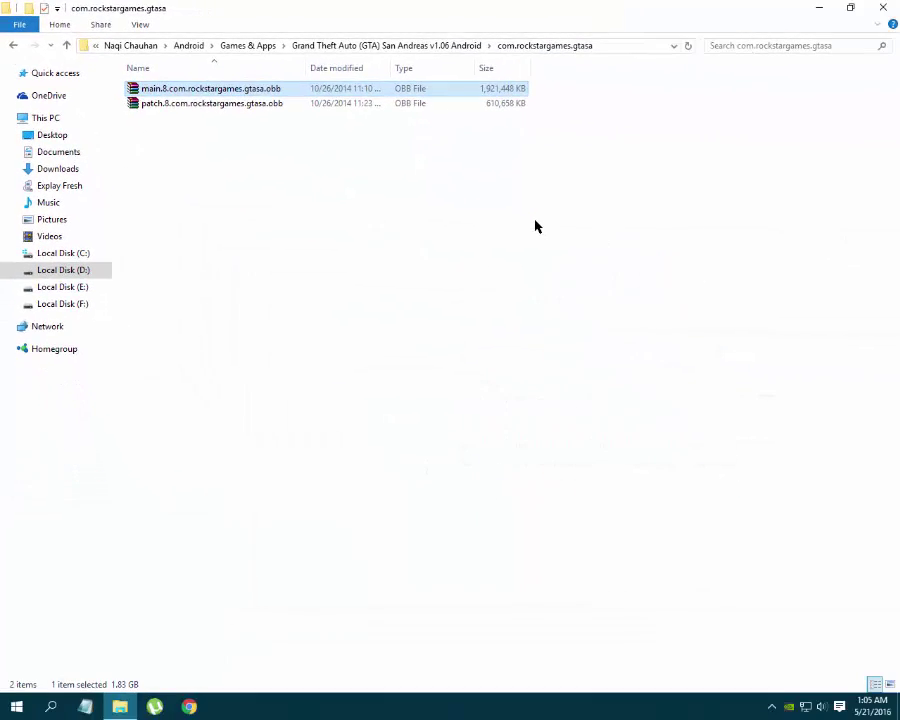
pyautogui.doubleClick(150, 94)
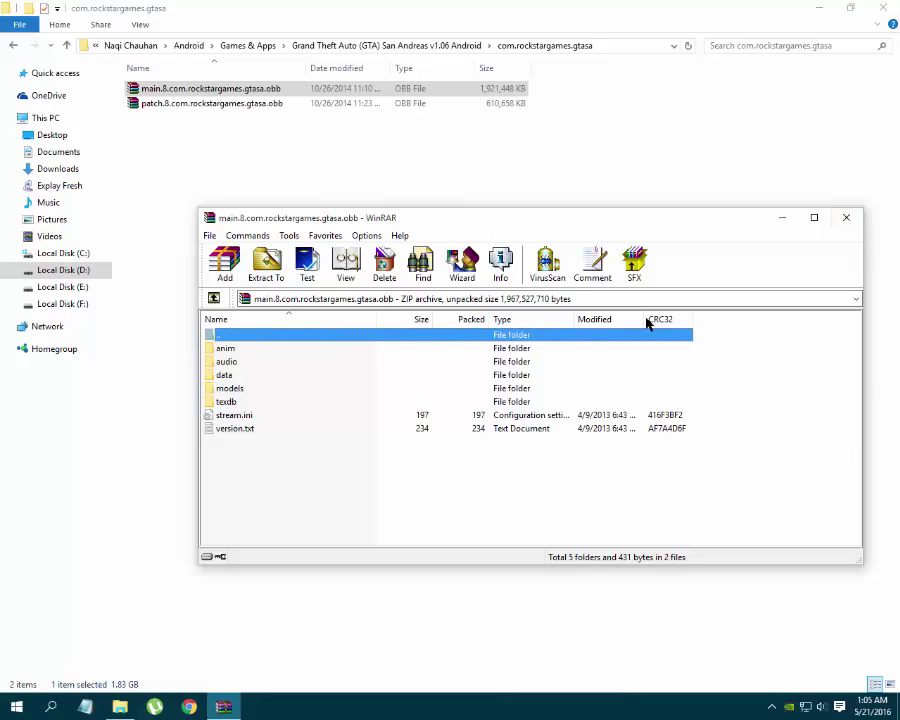
pyautogui.click(846, 217)
pyautogui.click(286, 171)
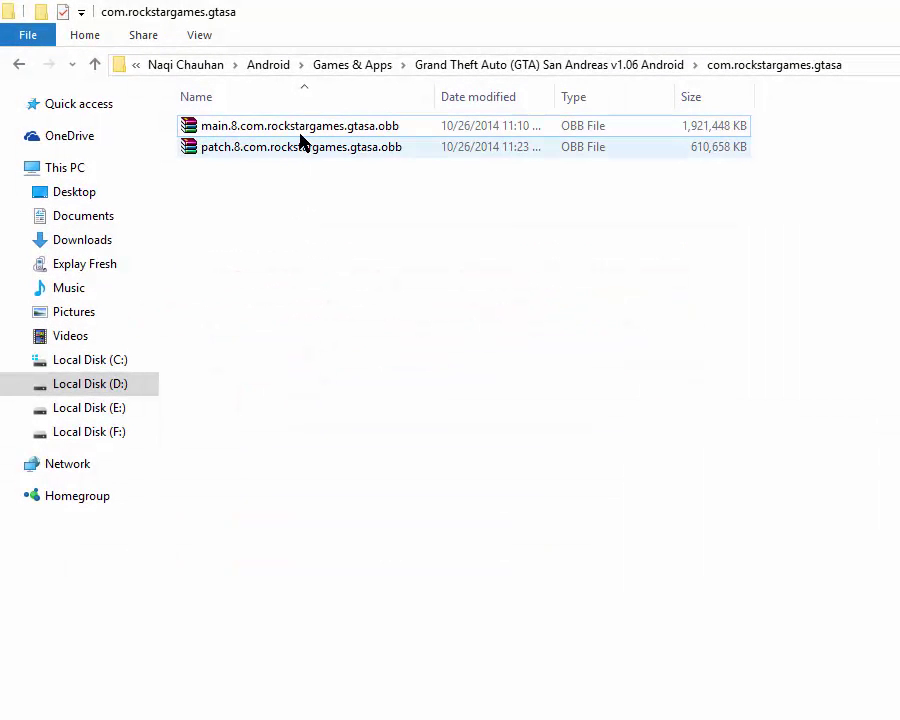
pyautogui.click(299, 127)
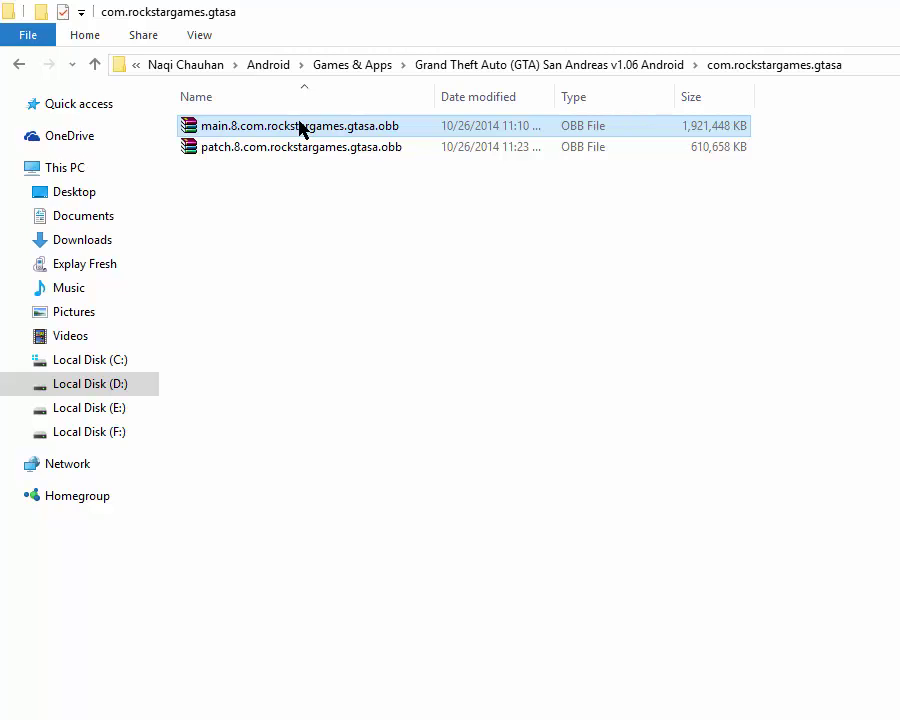
# Open main.8.com.rockstargames.gtasa.obb in WinRAR from its right-click menu
pyautogui.rightClick(299, 127)
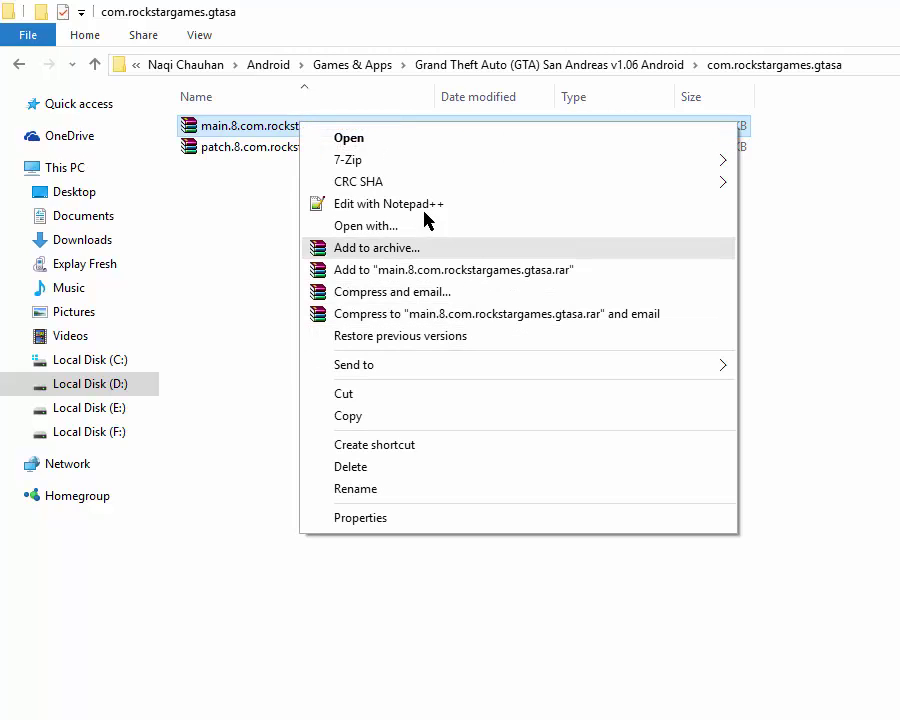
pyautogui.click(397, 147)
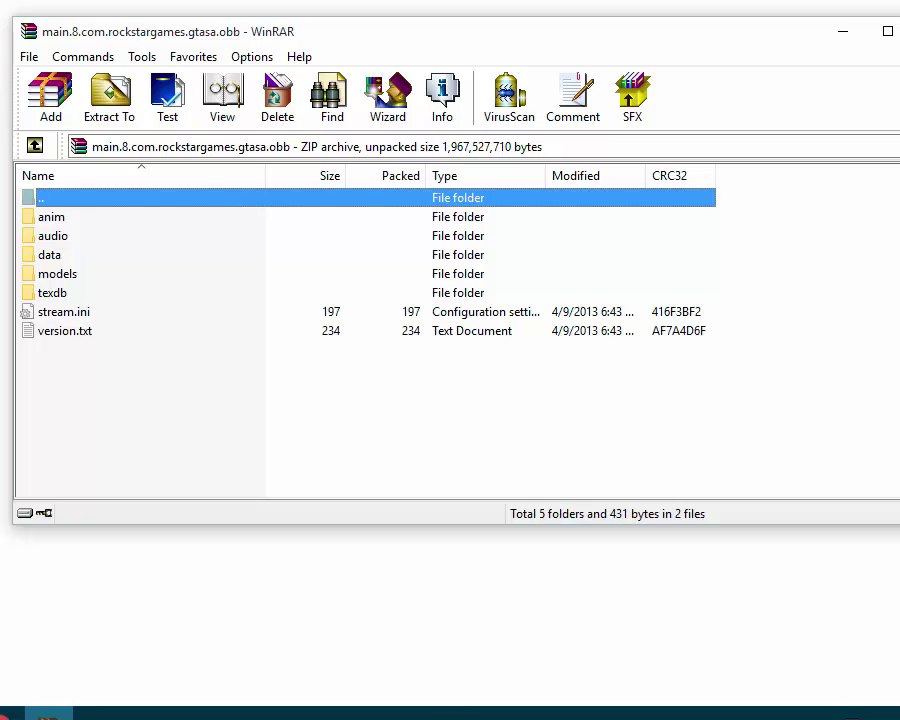
# Select all of the main archive's contents and set the extraction destination to F:\GTA Android
pyautogui.moveTo(236, 442); pyautogui.dragTo(26, 227)
pyautogui.click(108, 108)
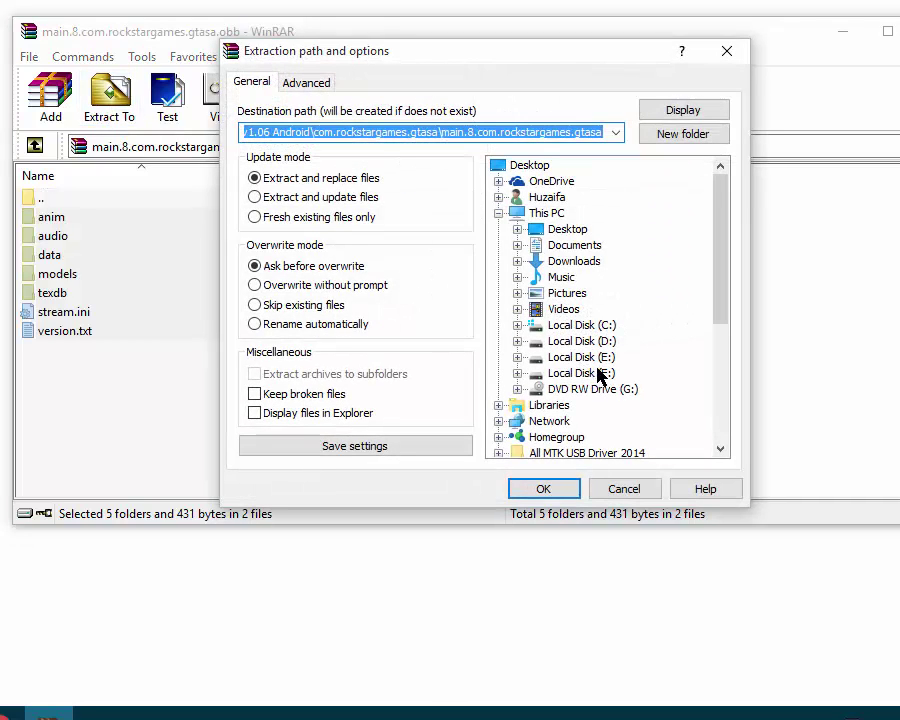
pyautogui.click(597, 373)
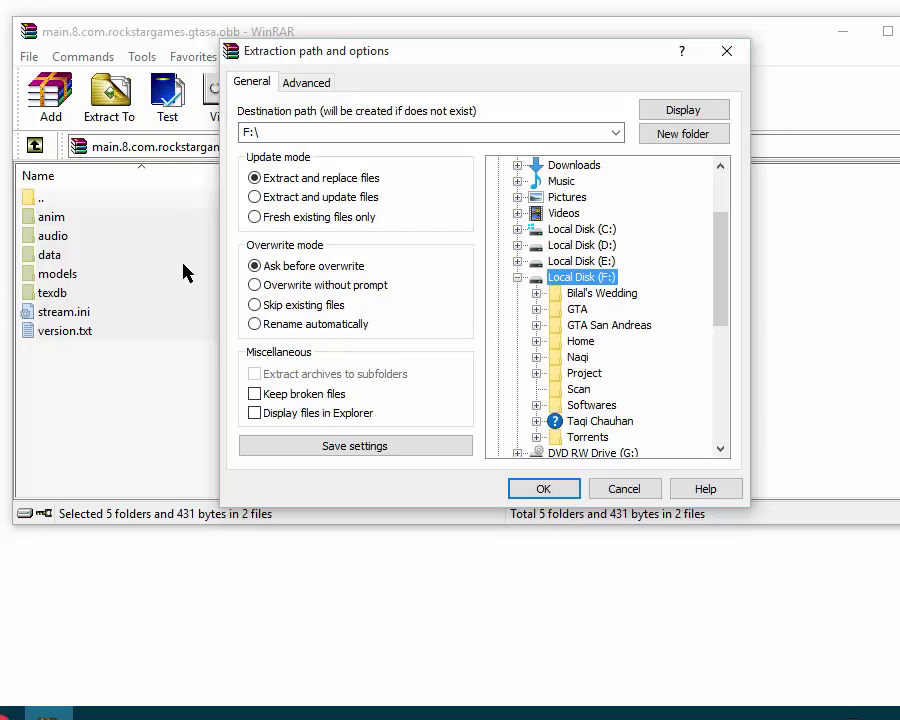
pyautogui.click(326, 131)
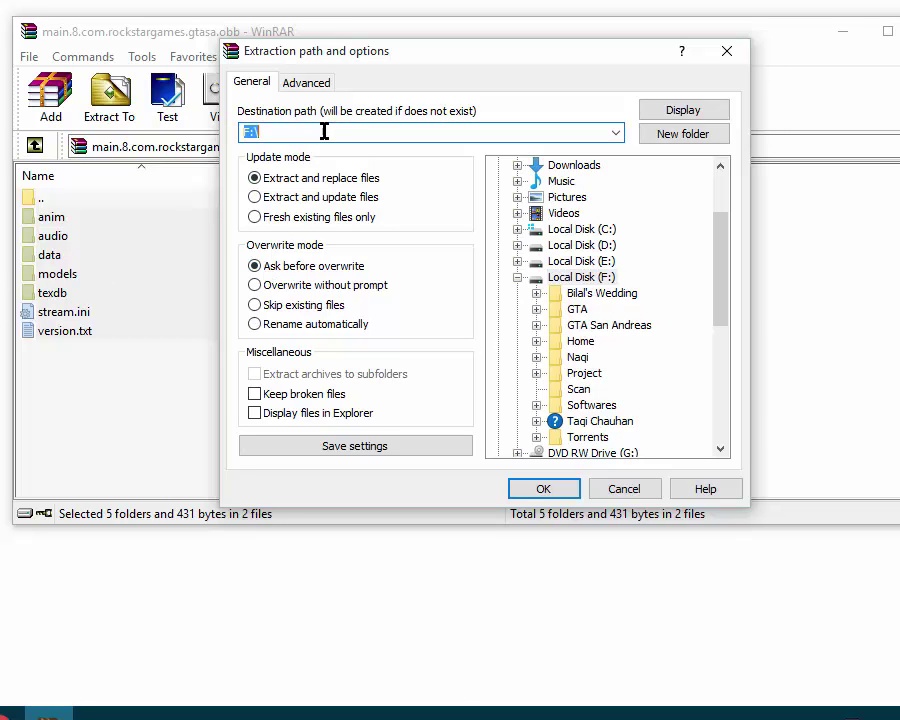
pyautogui.click(581, 278)
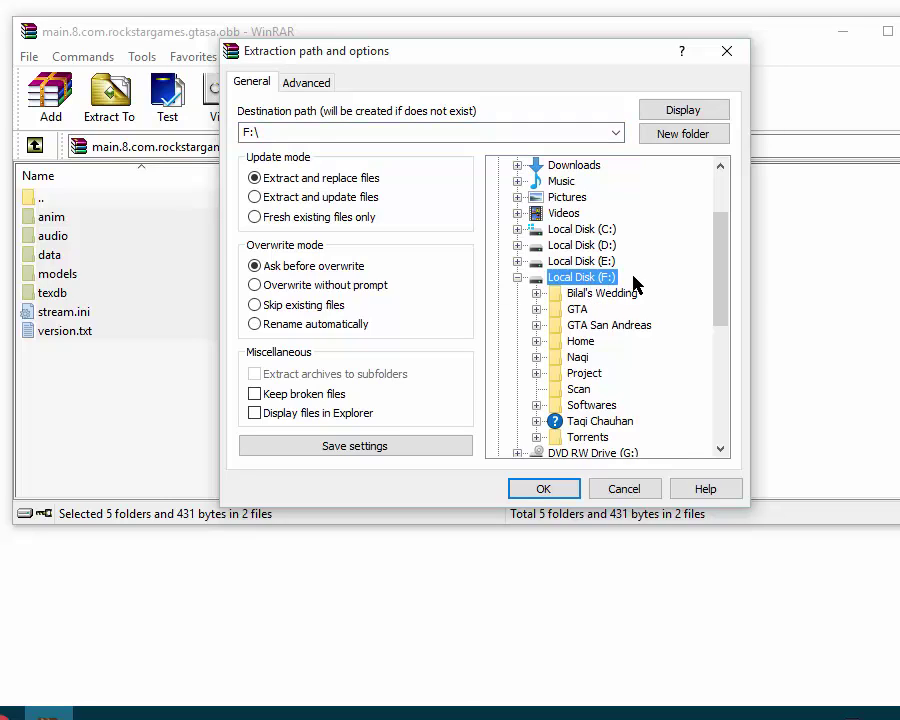
pyautogui.click(344, 134)
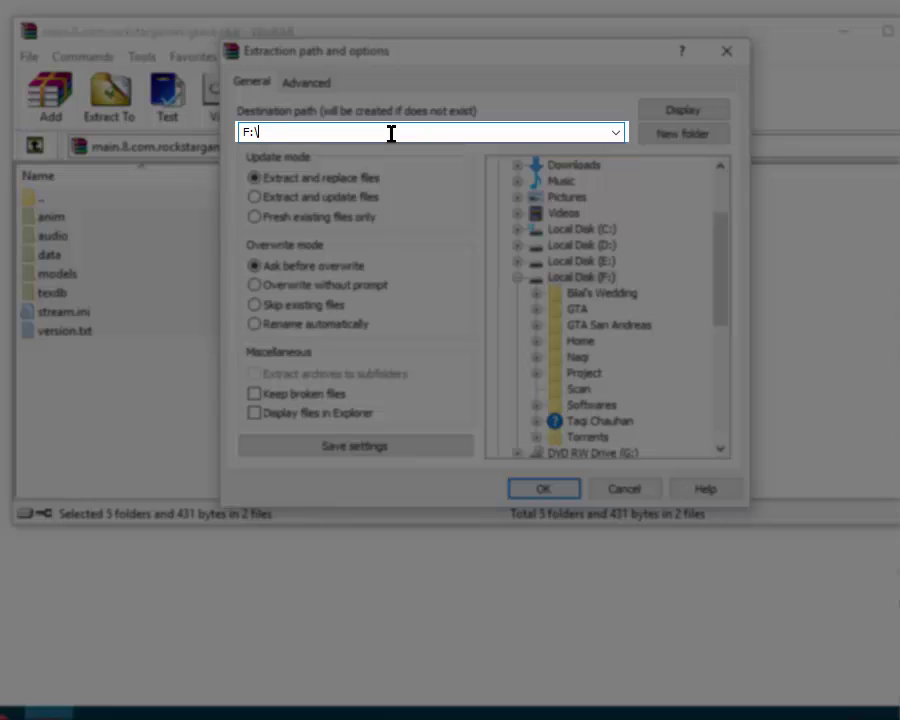
pyautogui.write('GTA')
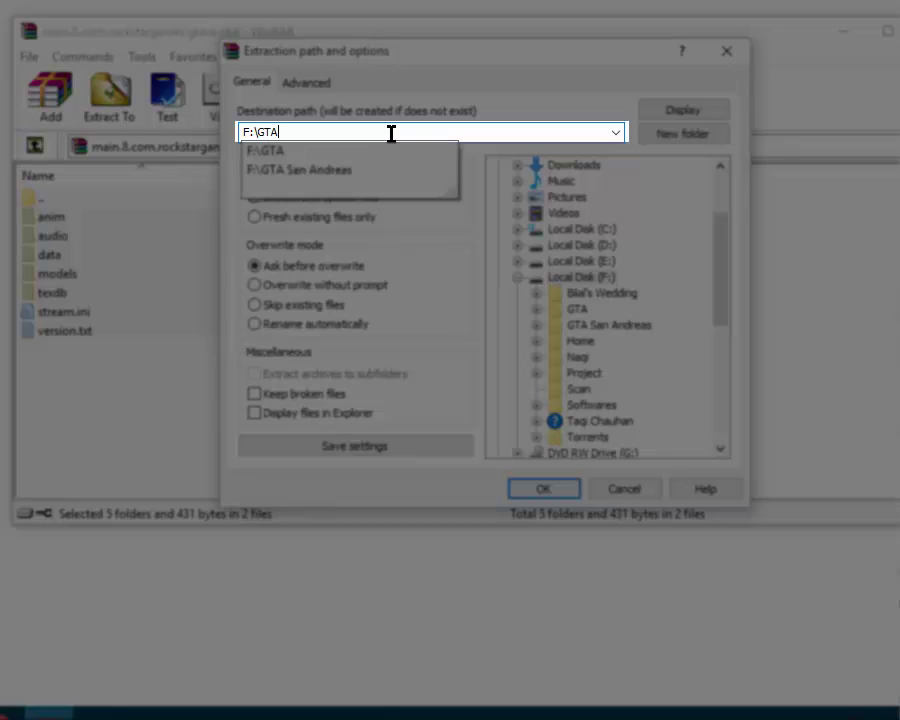
pyautogui.write(' A')
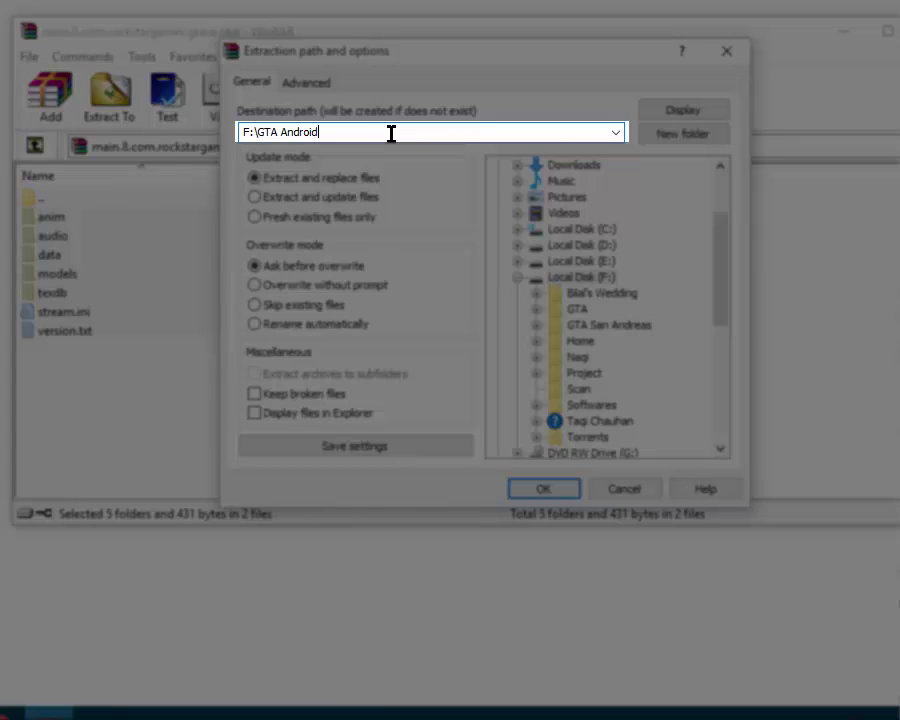
pyautogui.write('ndroid')
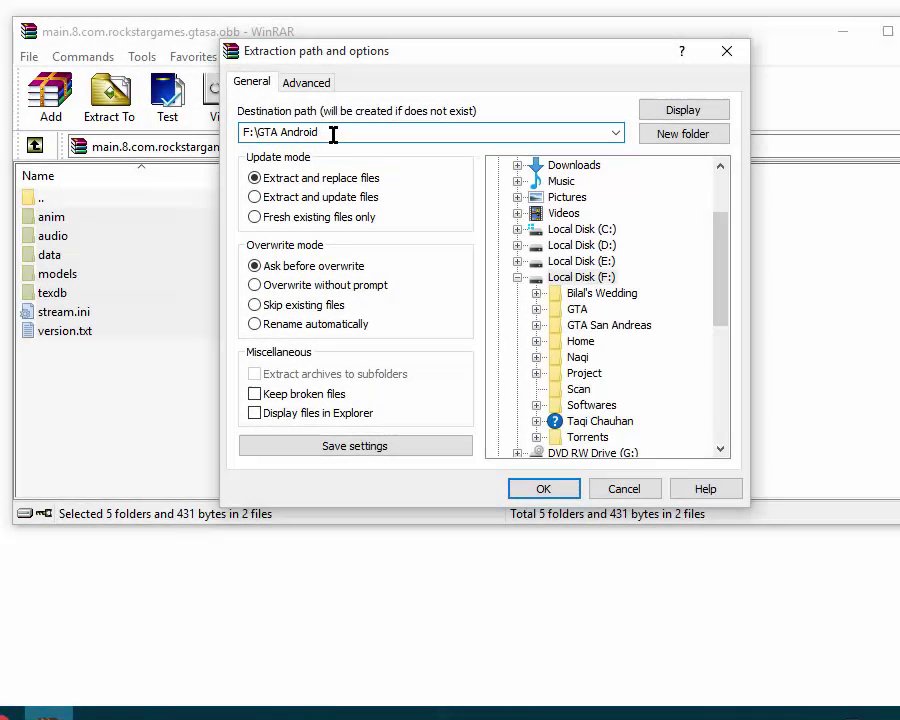
# Confirm the extraction so the main.8 folders and files unpack into F:\GTA Android
pyautogui.click(548, 491)
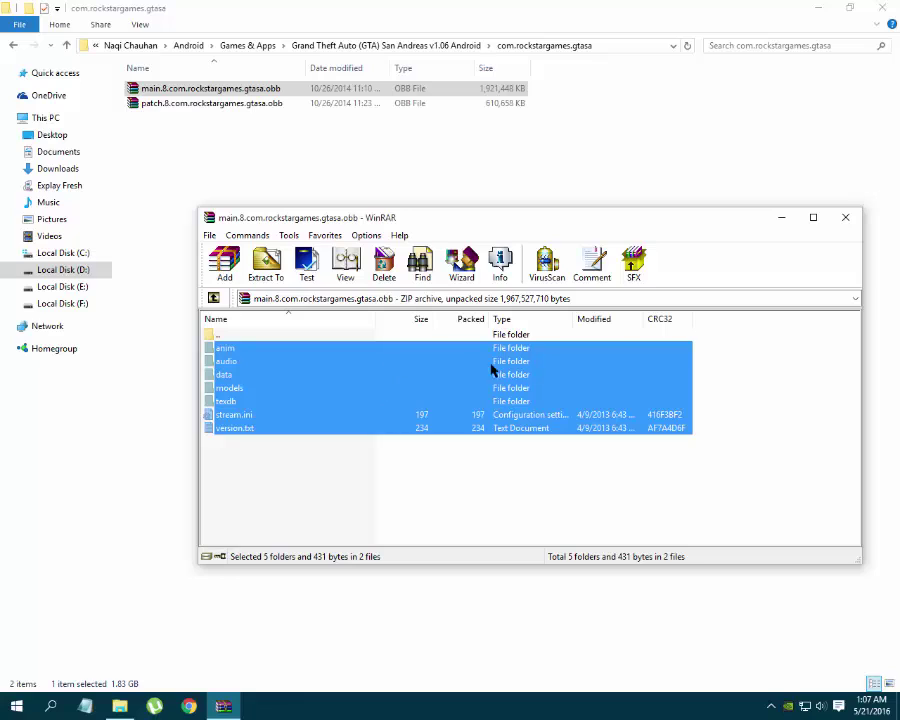
# Close main.8, open patch.8.com.rockstargames.gtasa.obb in WinRAR and select all its contents
pyautogui.click(845, 220)
pyautogui.click(222, 134)
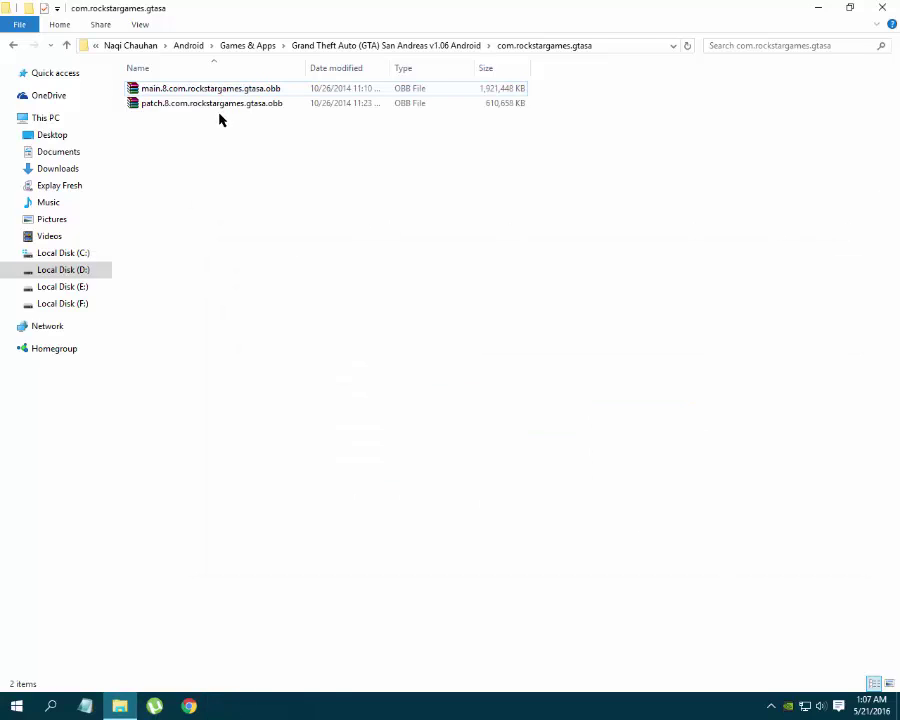
pyautogui.click(211, 110)
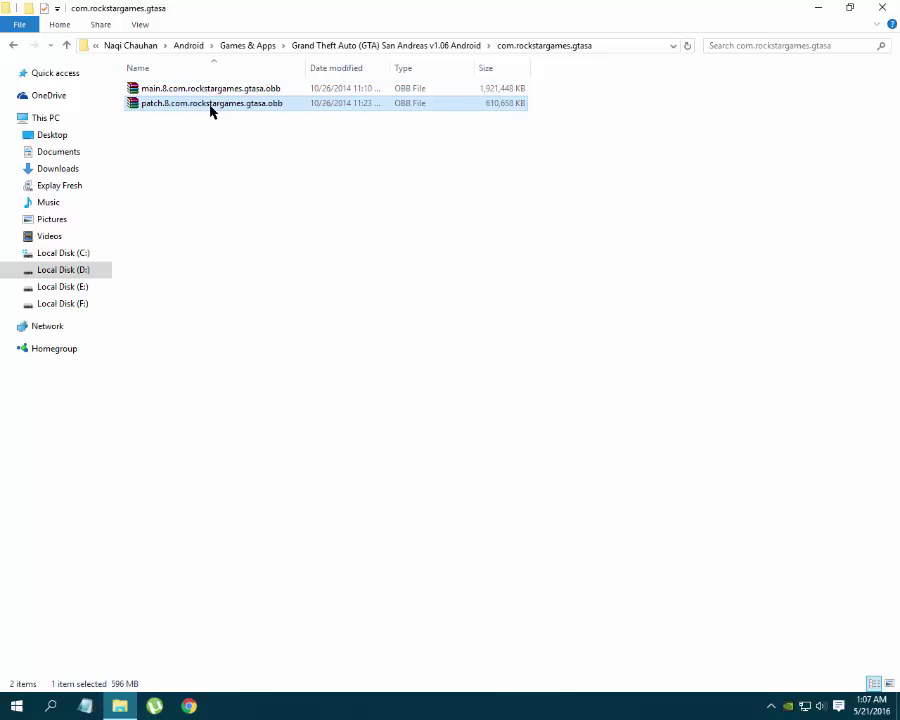
pyautogui.doubleClick(305, 108)
pyautogui.moveTo(177, 358); pyautogui.dragTo(72, 216)
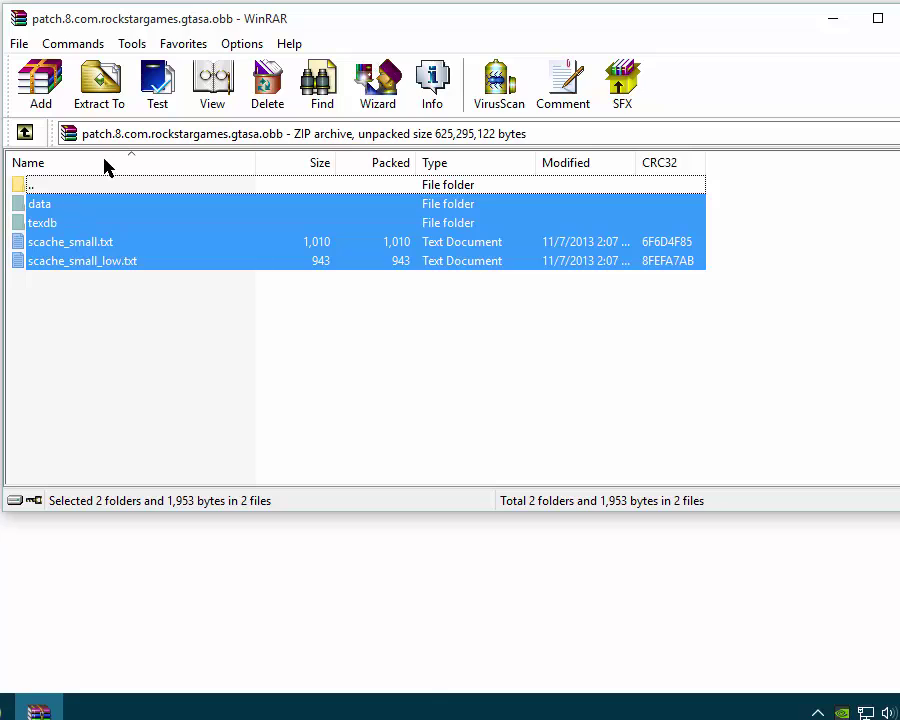
# Extract the patch.8 data, texdb and scache files into the existing F:\GTA Android folder
pyautogui.click(98, 90)
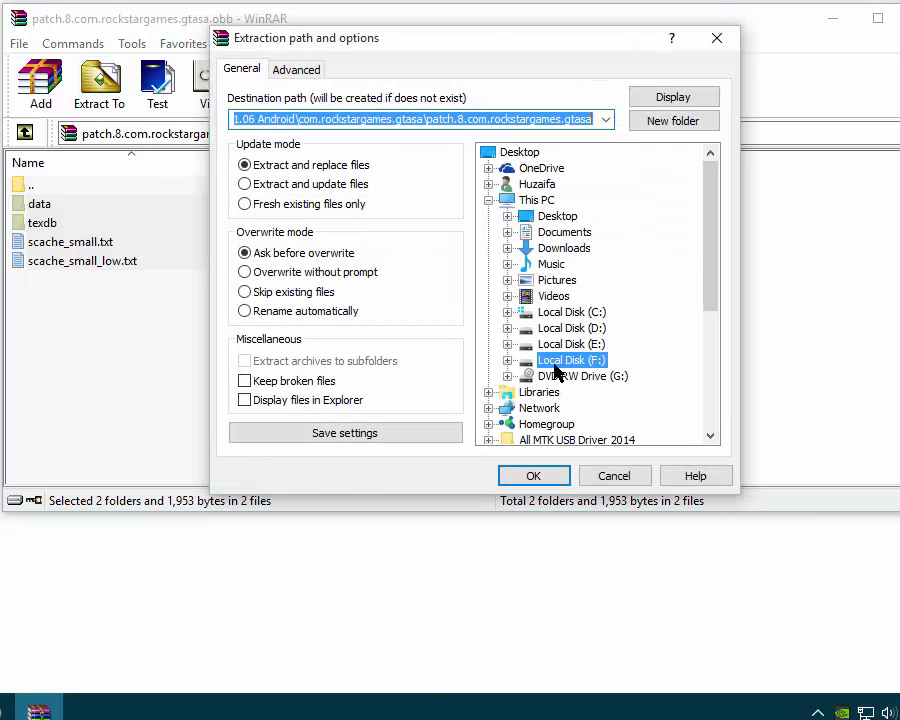
pyautogui.doubleClick(556, 362)
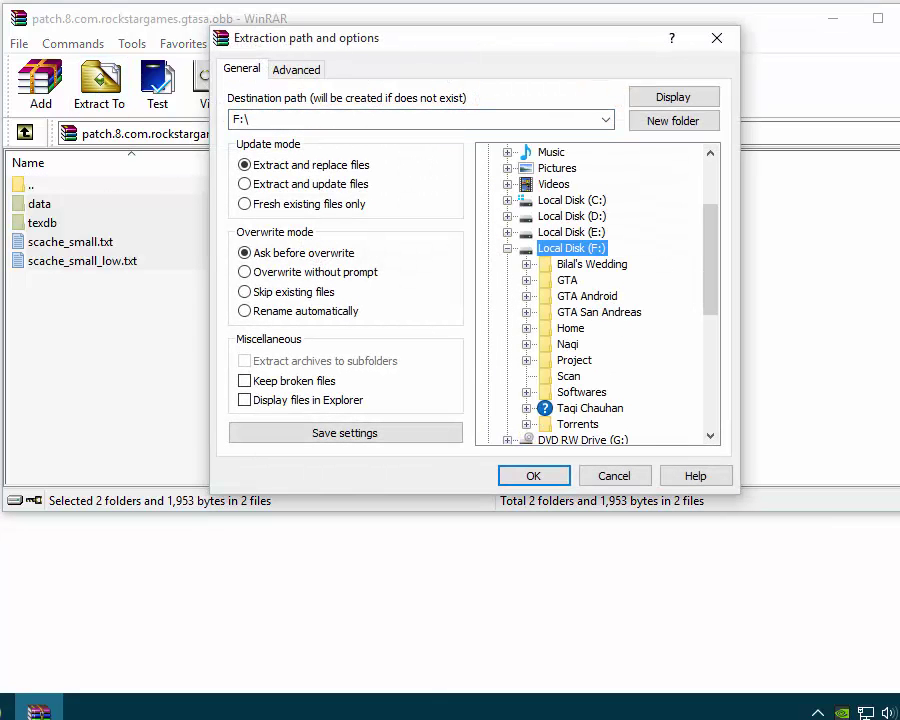
pyautogui.click(600, 297)
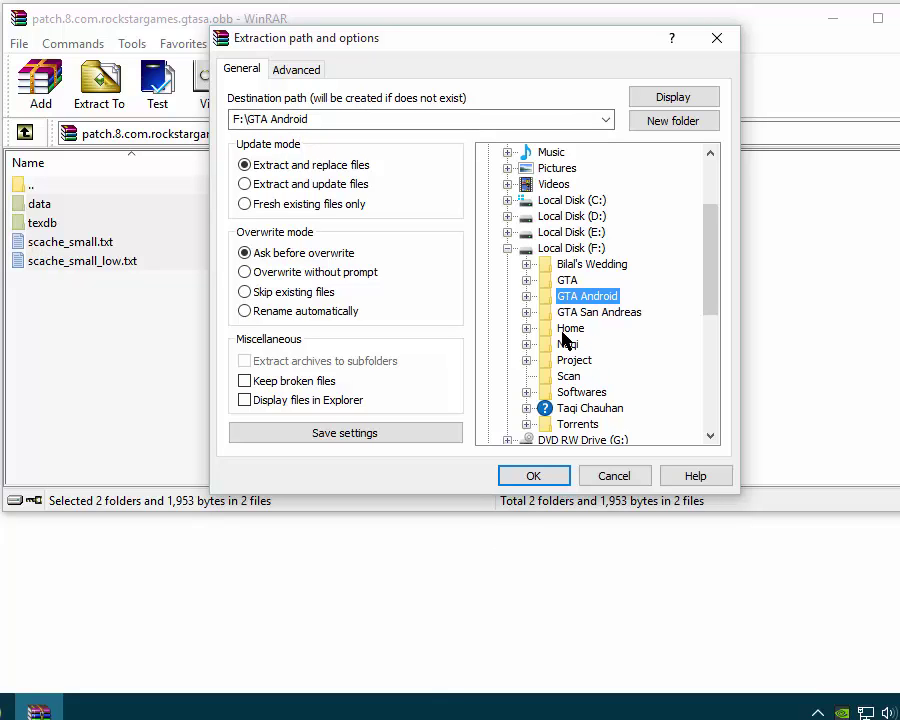
pyautogui.click(543, 479)
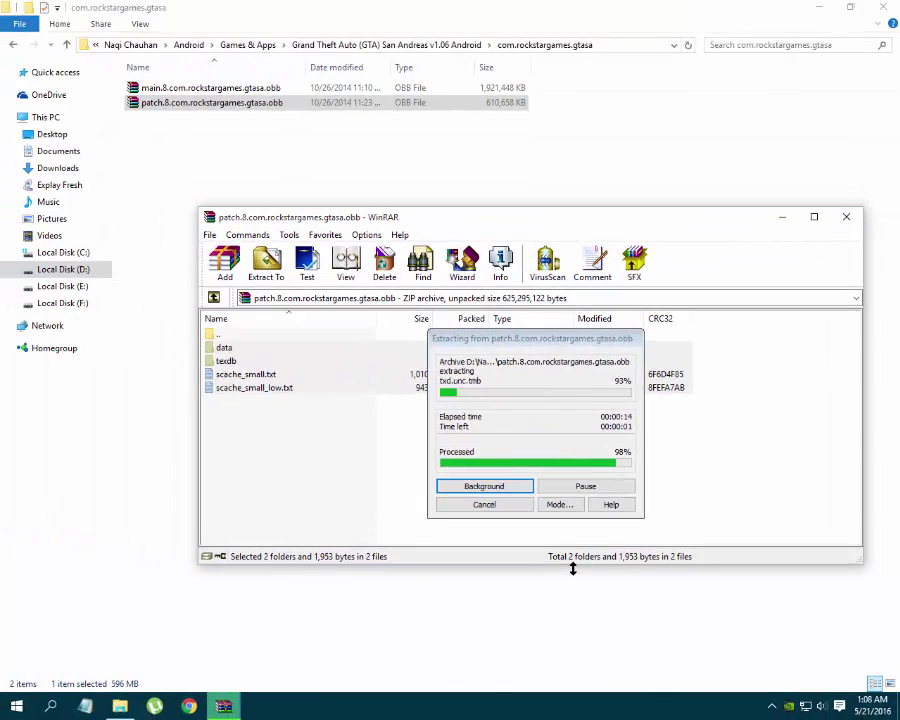
# Close the patch archive, open F:\GTA Android, and select its nine extracted items
pyautogui.click(853, 226)
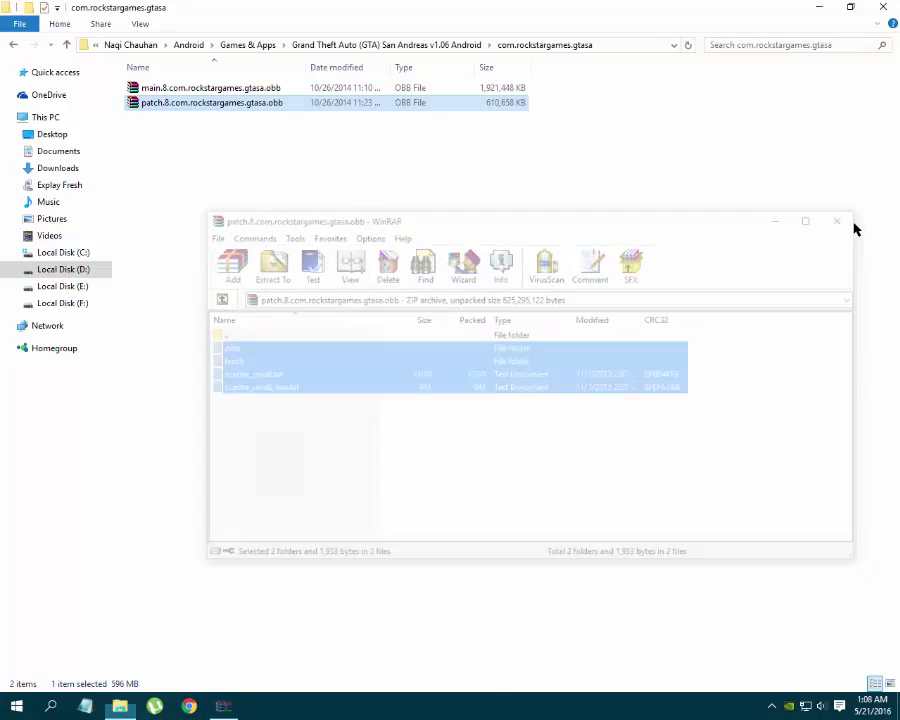
pyautogui.click(168, 259)
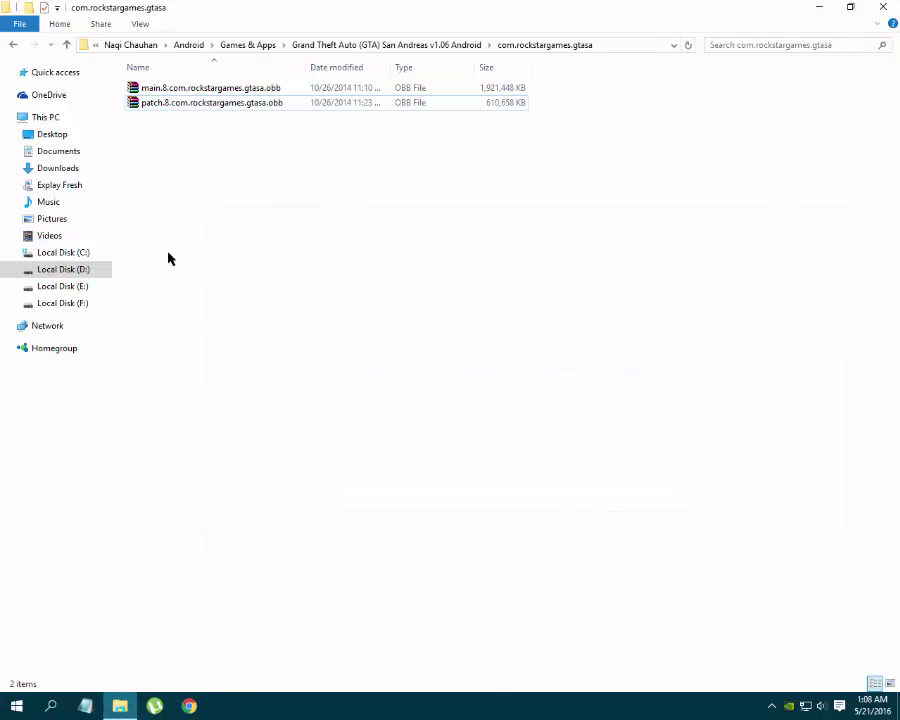
pyautogui.click(95, 306)
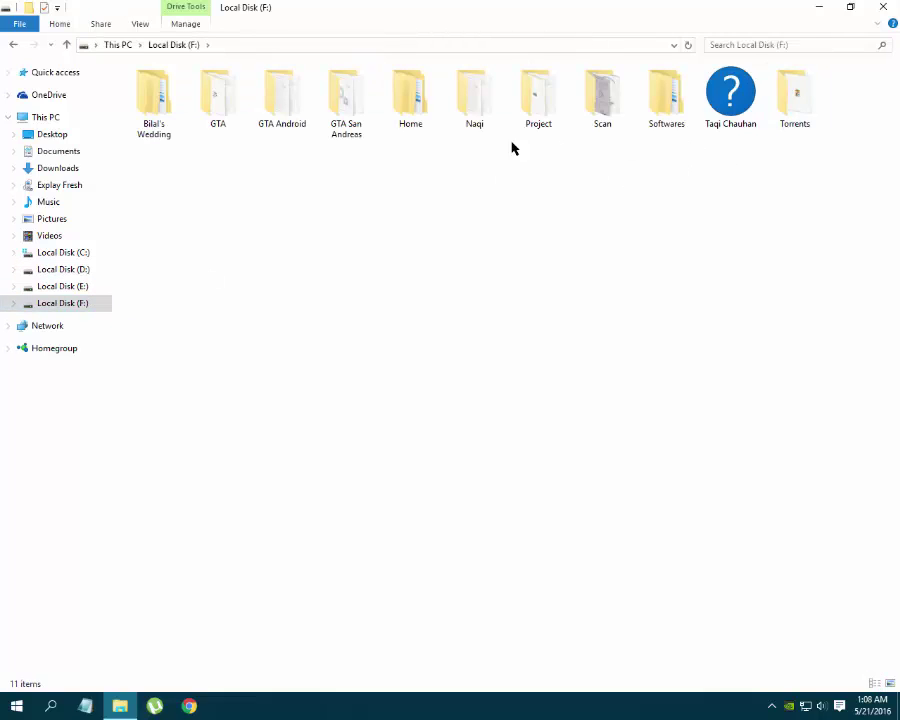
pyautogui.doubleClick(280, 113)
pyautogui.moveTo(272, 298); pyautogui.dragTo(150, 97)
pyautogui.moveTo(394, 312); pyautogui.dragTo(158, 90)
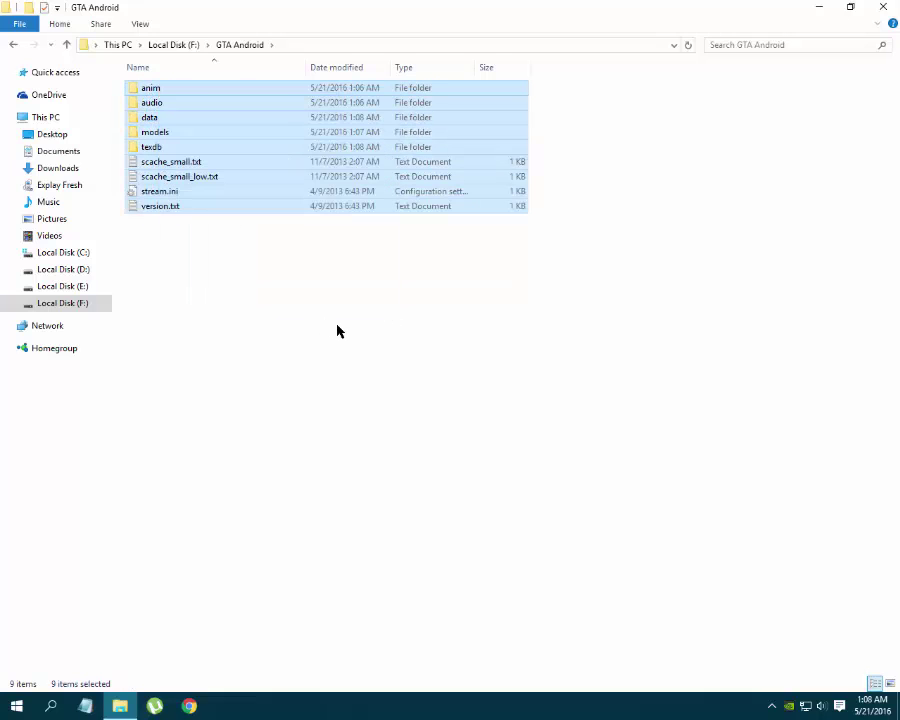
pyautogui.click(353, 301)
pyautogui.moveTo(689, 309); pyautogui.dragTo(178, 58)
pyautogui.click(341, 303)
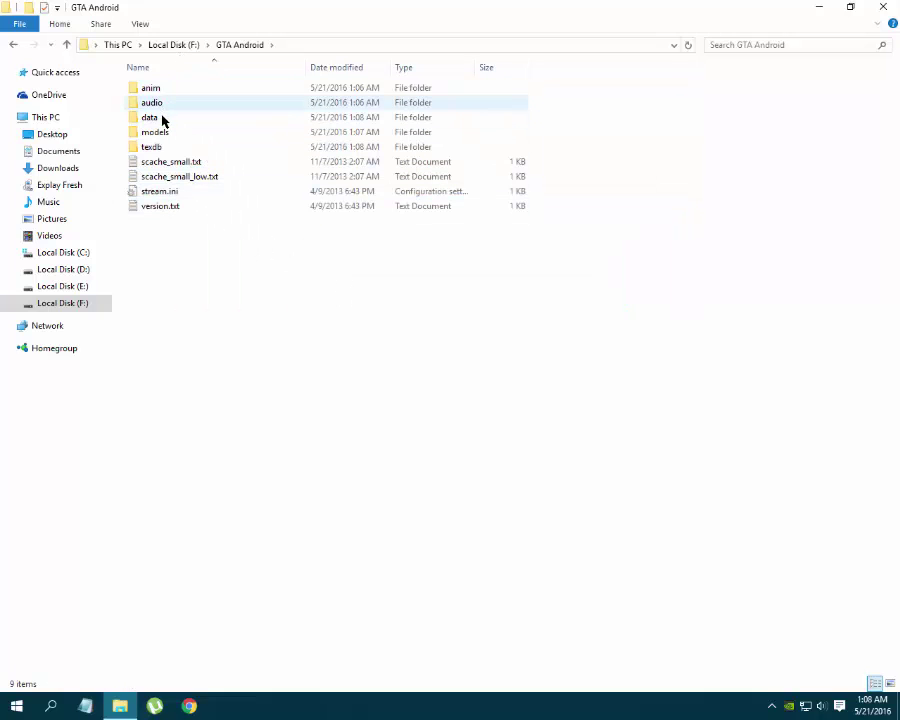
pyautogui.doubleClick(189, 147)
pyautogui.moveTo(365, 329); pyautogui.dragTo(144, 88)
pyautogui.click(193, 74)
pyautogui.click(238, 47)
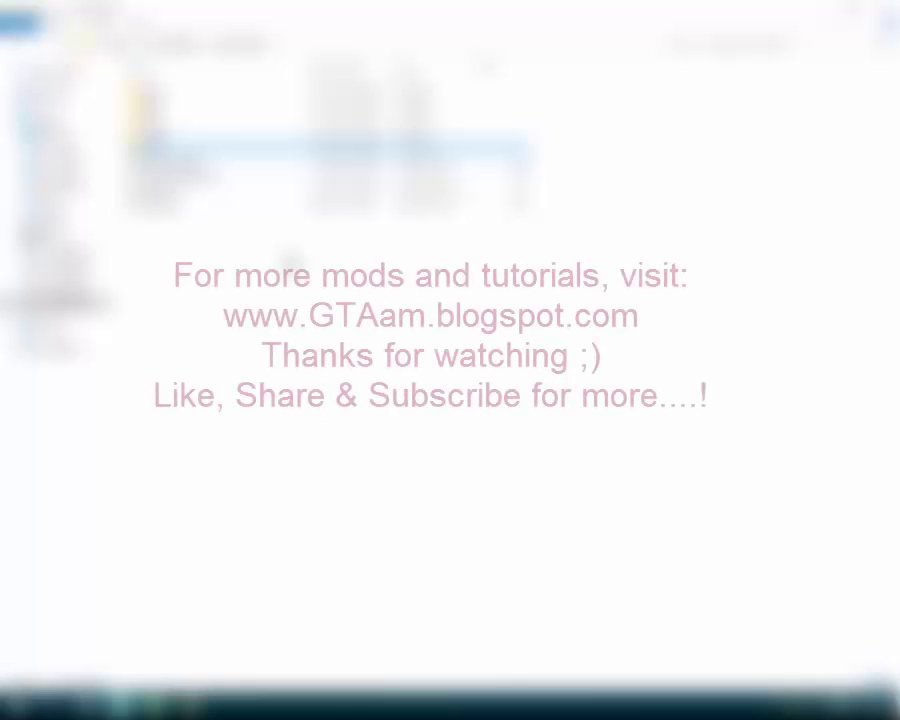